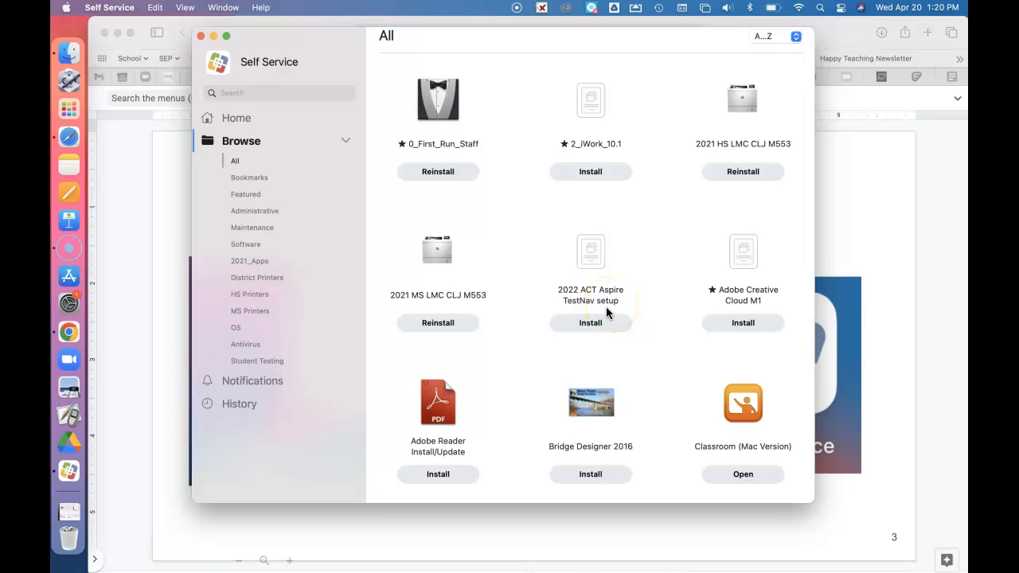
# Step: Install the 2022 ACT Aspire TestNav setup from Self Service
pyautogui.click(589, 321)
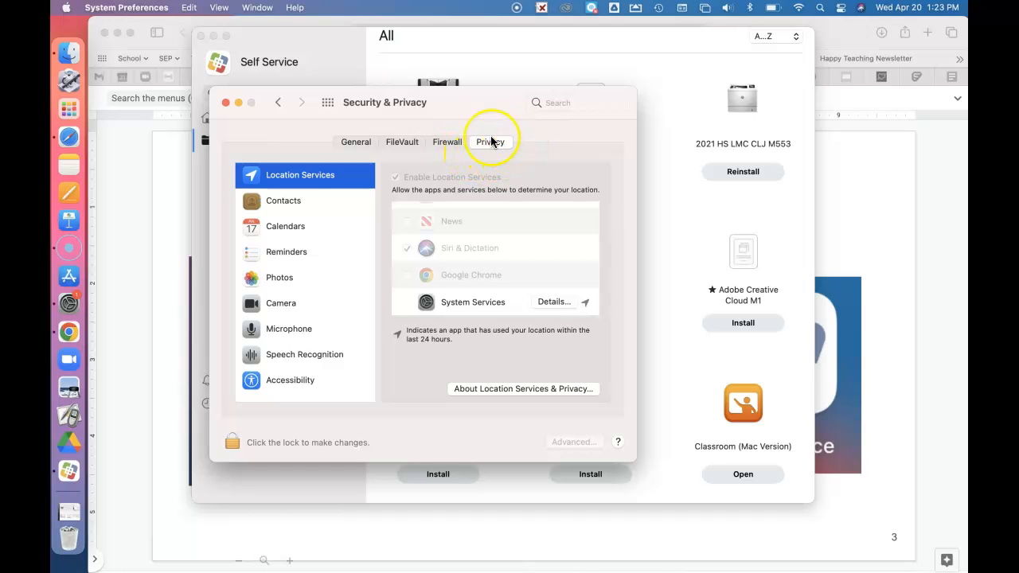
# Step: Open the Accessibility privacy permissions and unlock Security & Privacy for changes with the testing account's username and password
pyautogui.scroll(-2, 327, 334)
pyautogui.click(291, 344)
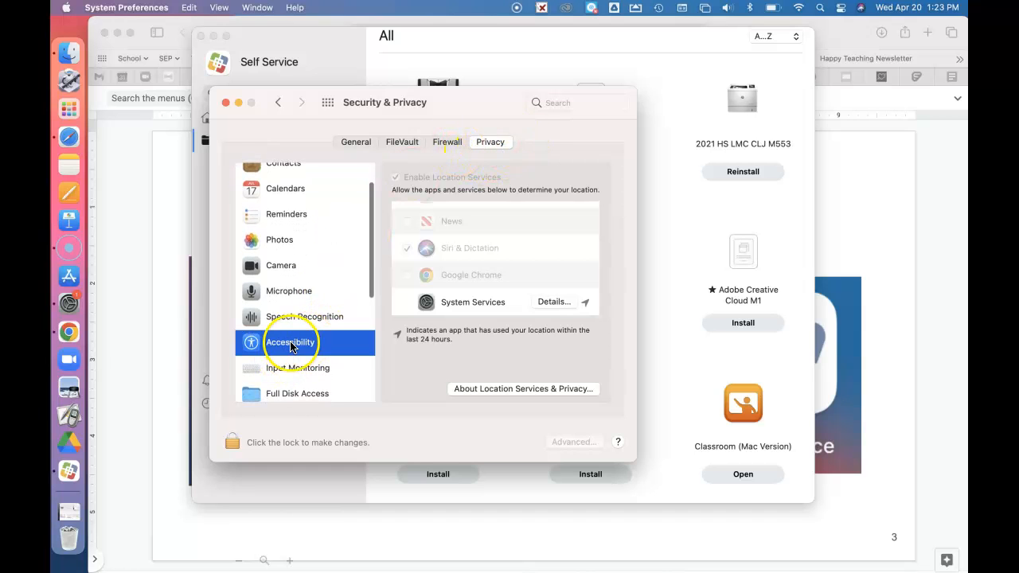
pyautogui.scroll(-6, 484, 271)
pyautogui.scroll(-3, 484, 272)
pyautogui.click(454, 272)
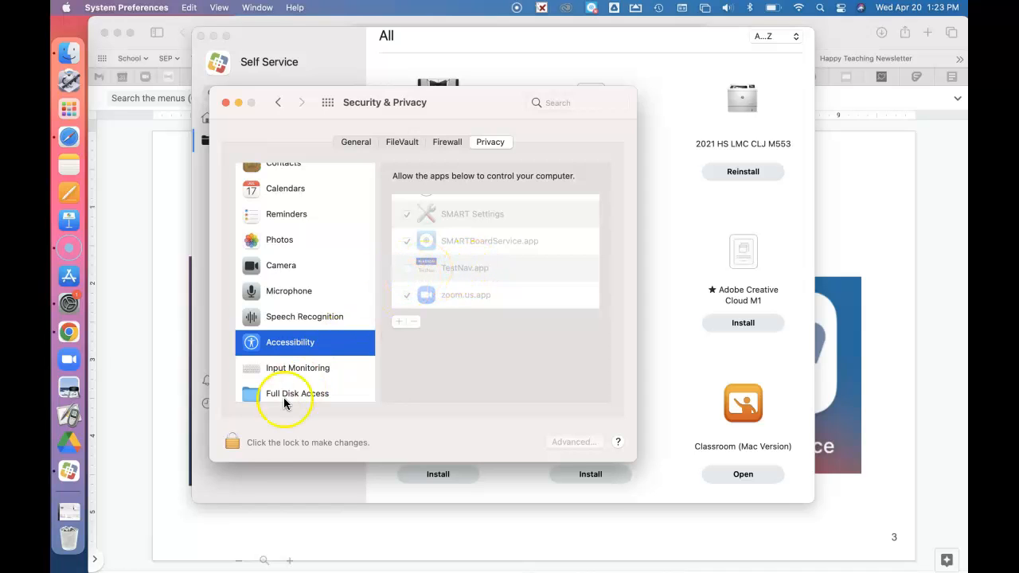
pyautogui.click(231, 445)
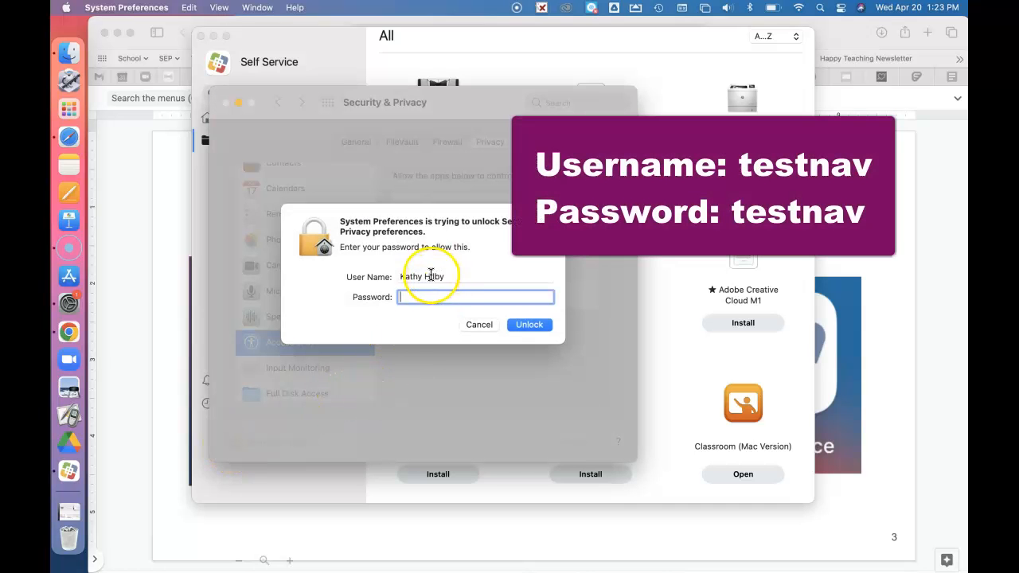
pyautogui.tripleClick(430, 274)
pyautogui.write('testnav')
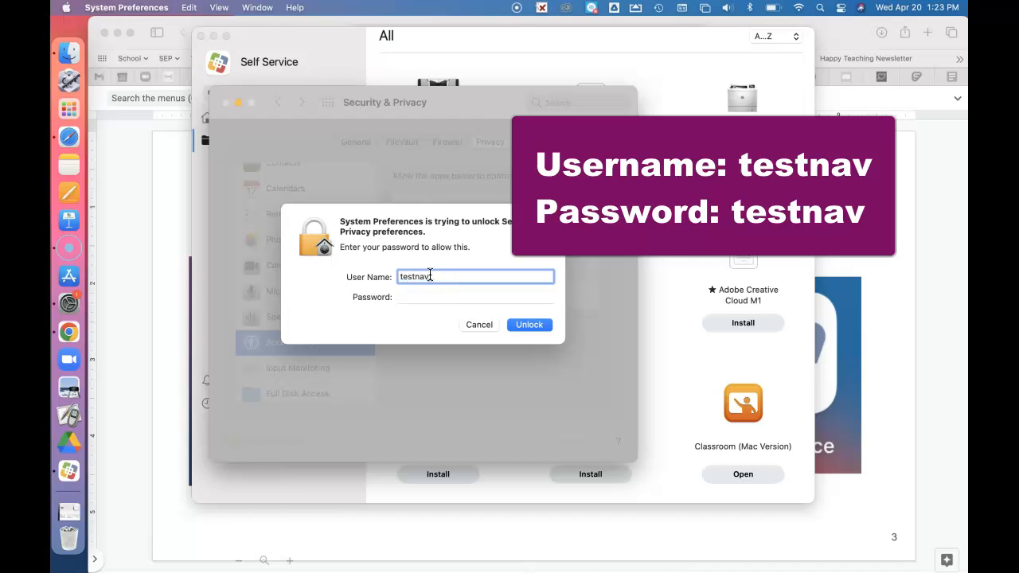
pyautogui.press('Tab')
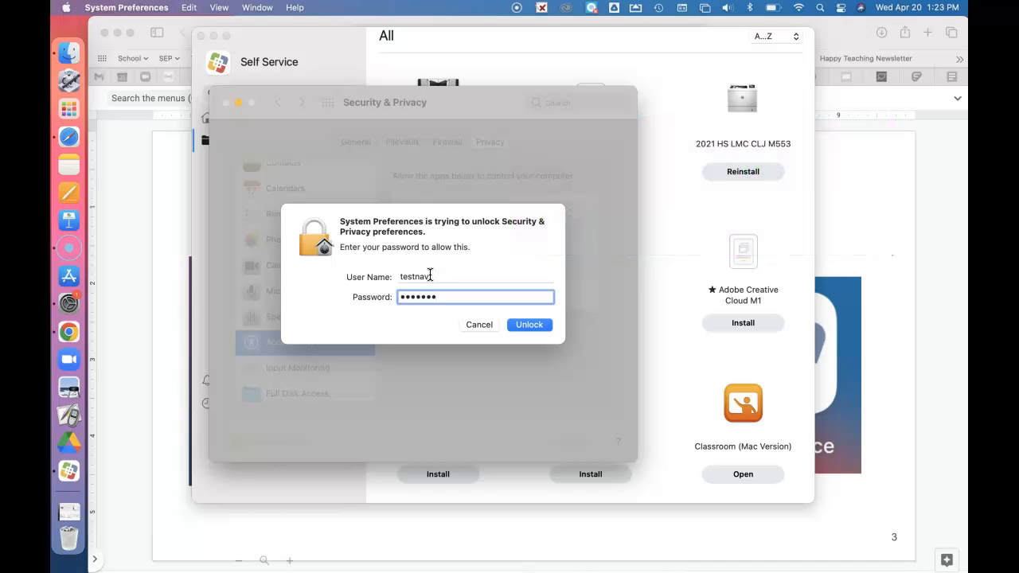
pyautogui.click(534, 326)
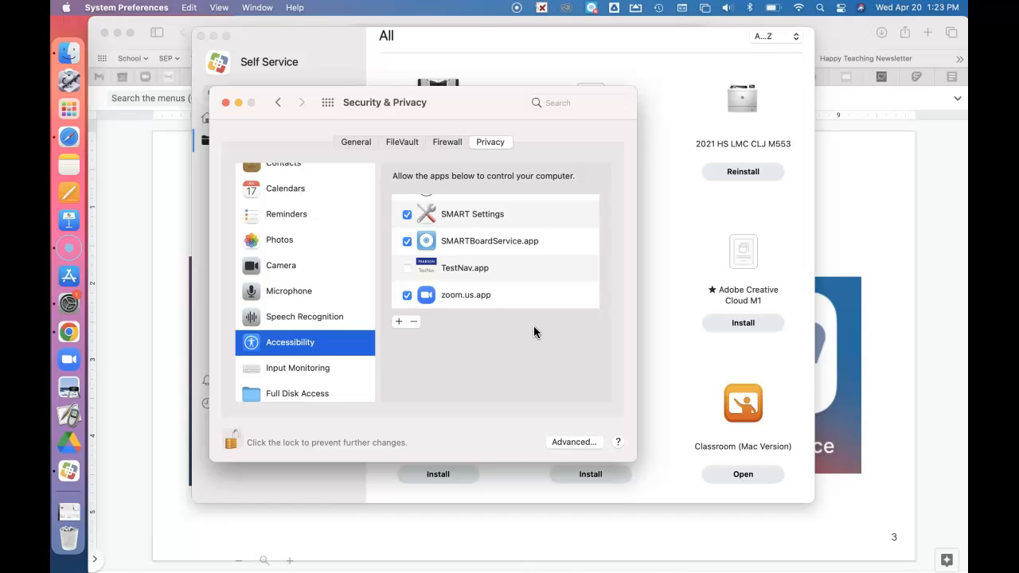
# Step: Allow TestNav.app in both the Accessibility and the Input Monitoring privacy permissions
pyautogui.click(406, 270)
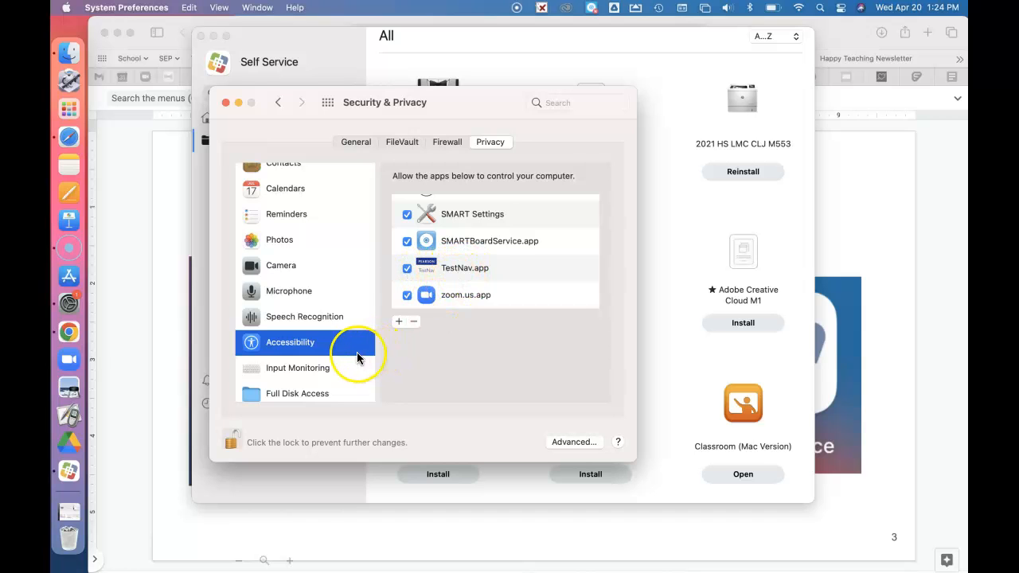
pyautogui.click(305, 376)
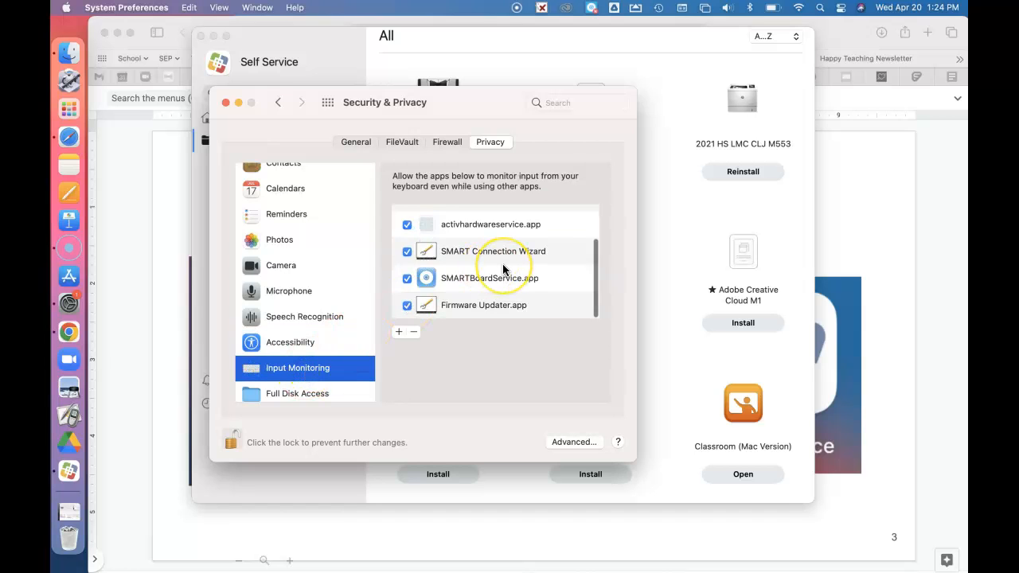
pyautogui.scroll(2, 502, 271)
pyautogui.click(407, 253)
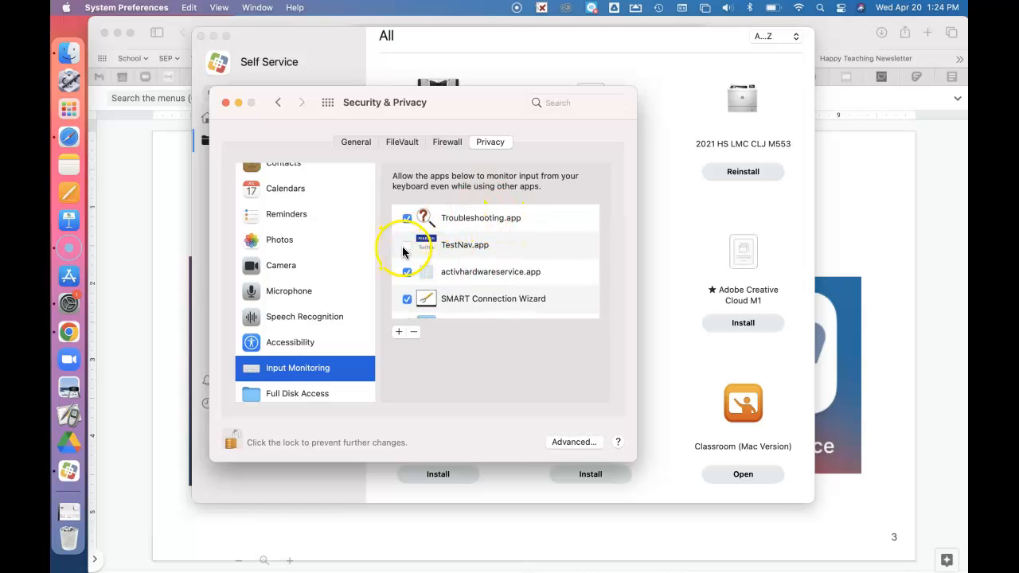
pyautogui.click(407, 247)
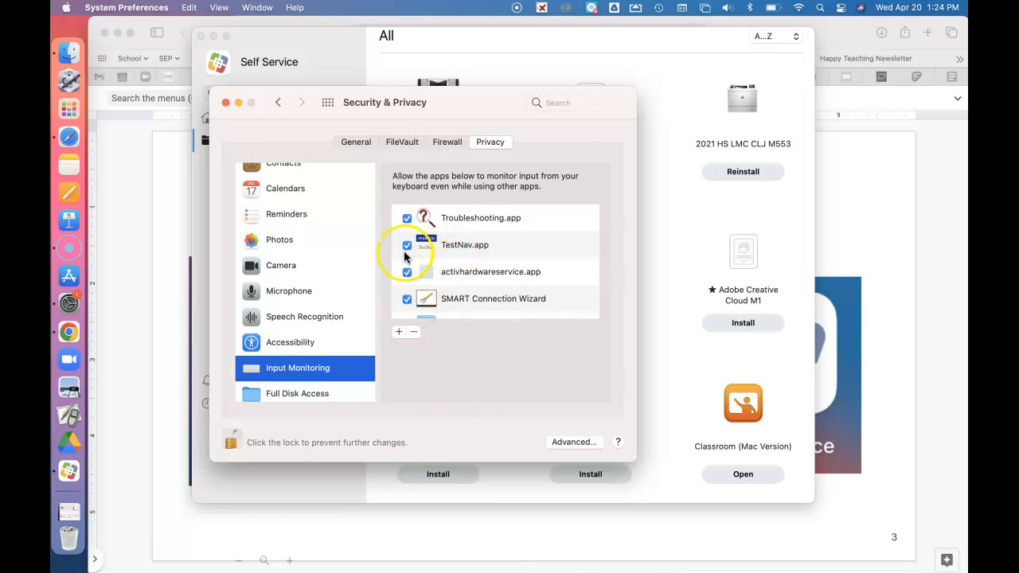
pyautogui.click(302, 348)
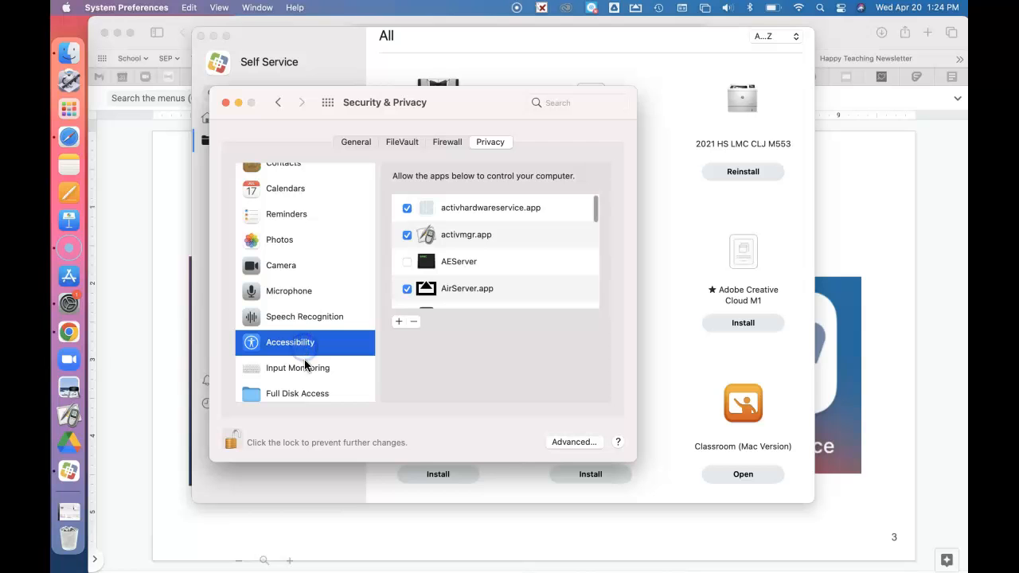
pyautogui.click(308, 367)
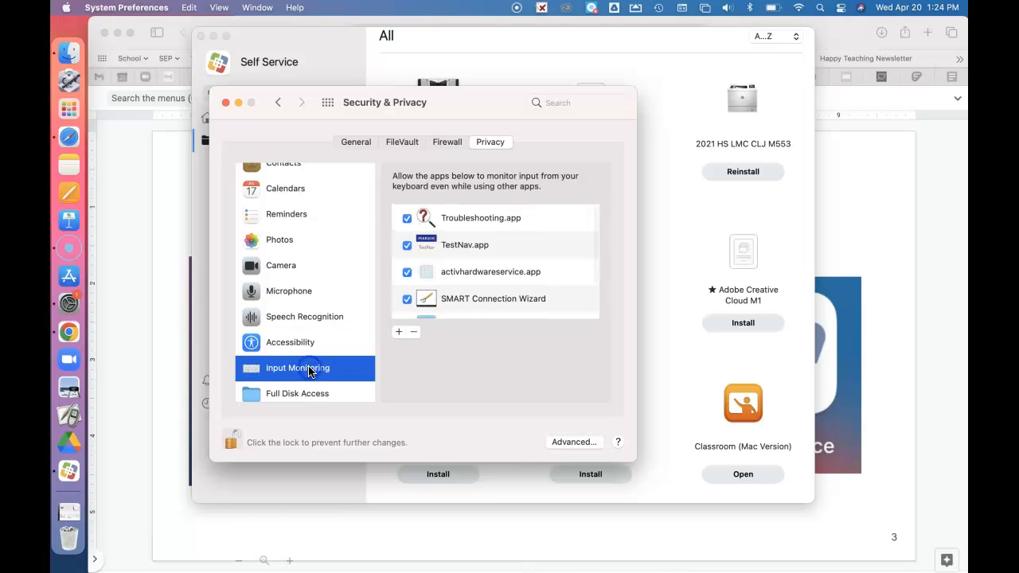
pyautogui.click(398, 335)
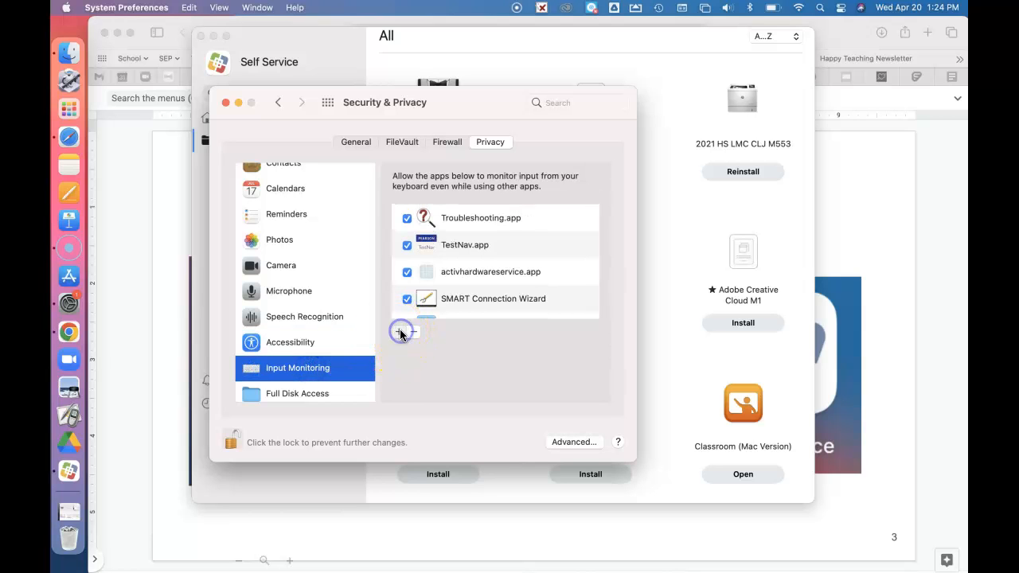
pyautogui.click(241, 163)
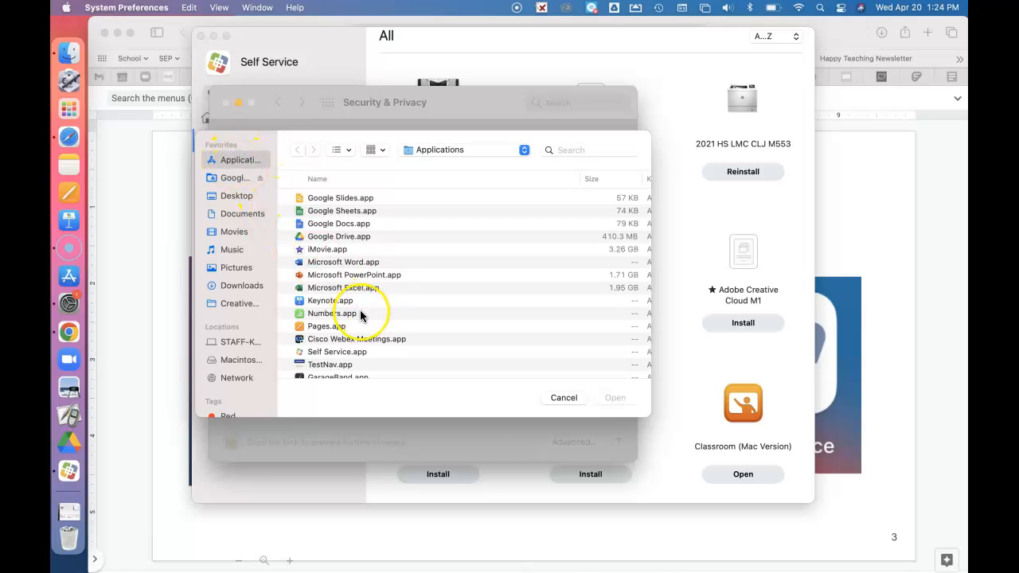
pyautogui.scroll(-3, 362, 319)
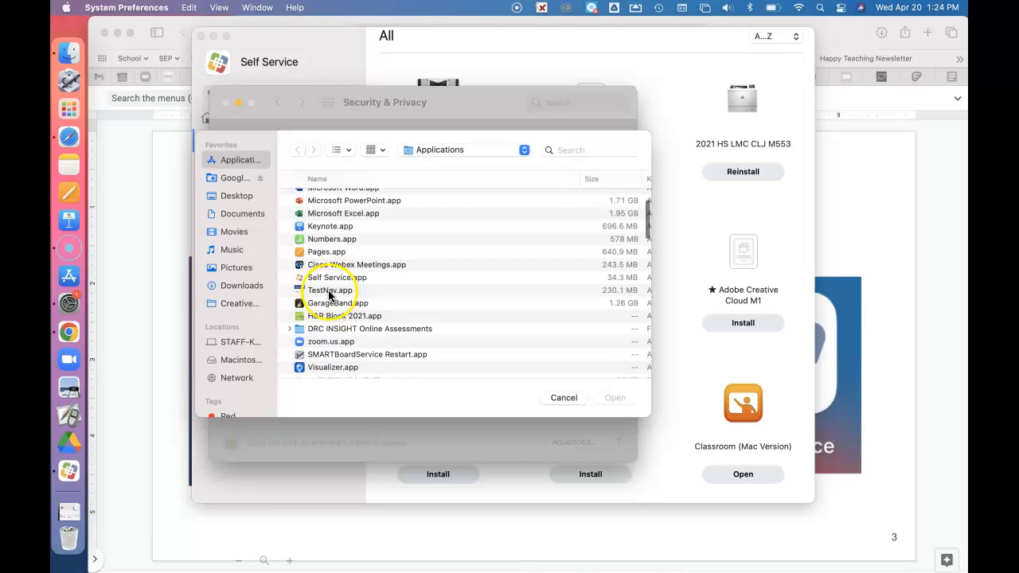
pyautogui.click(322, 290)
pyautogui.click(614, 401)
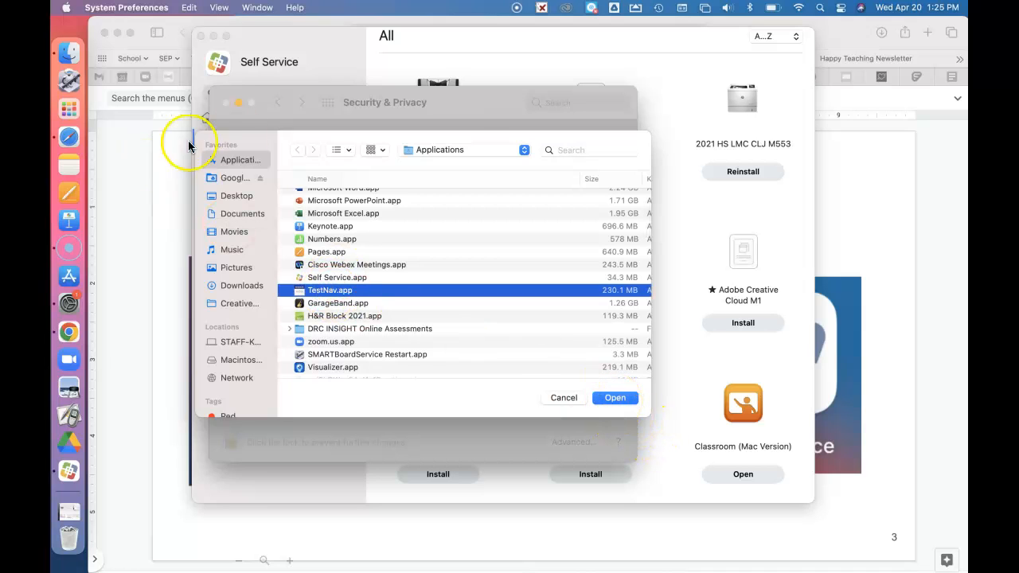
pyautogui.click(565, 398)
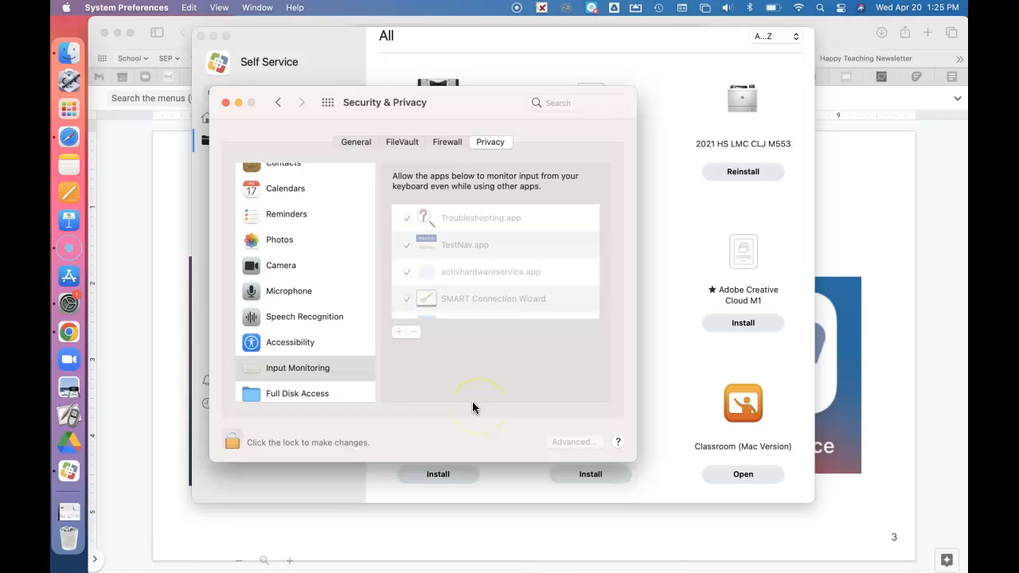
# Step: Turn off Enable Ask Siri in the Siri preferences
pyautogui.click(280, 102)
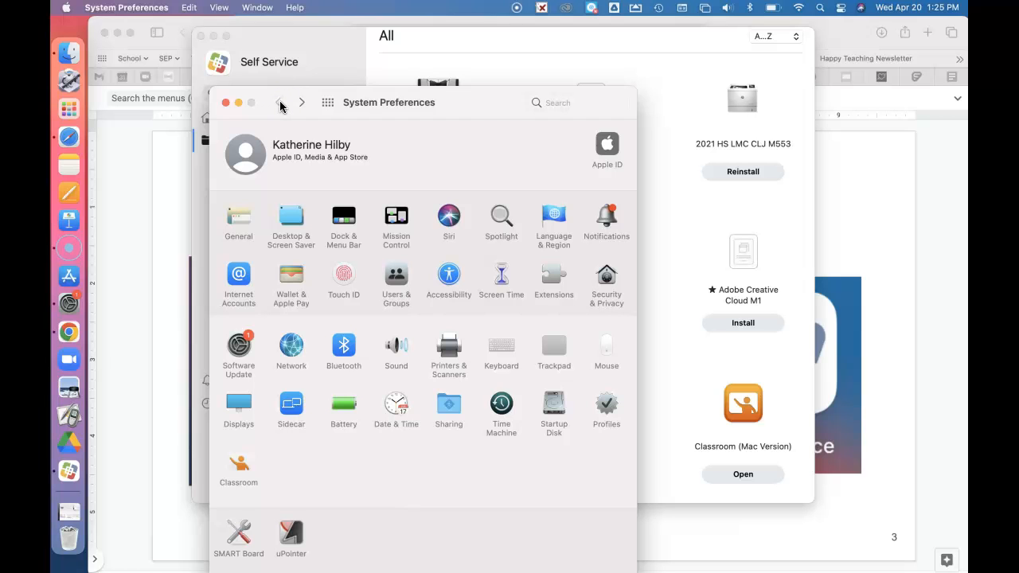
pyautogui.click(449, 217)
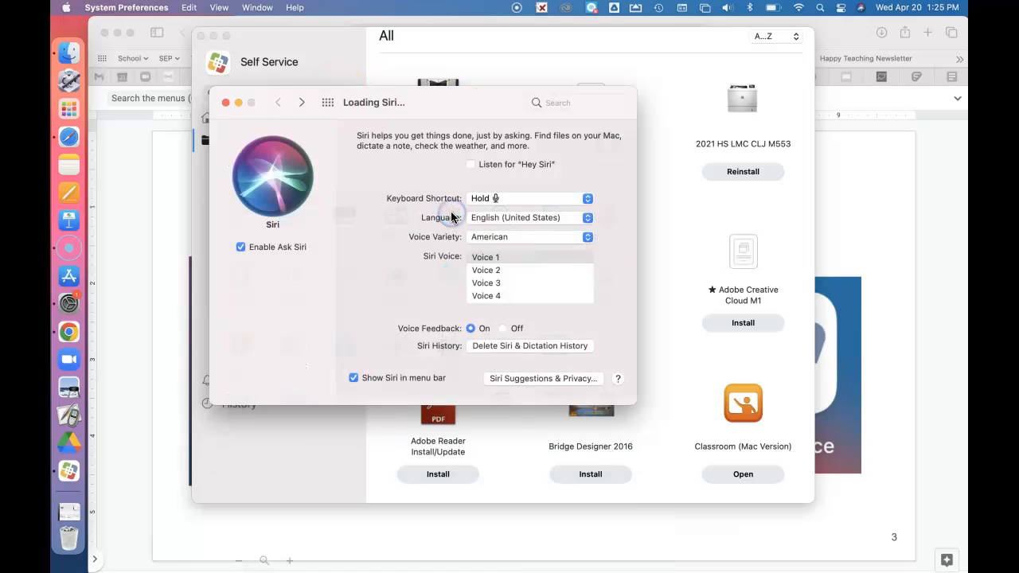
pyautogui.click(242, 247)
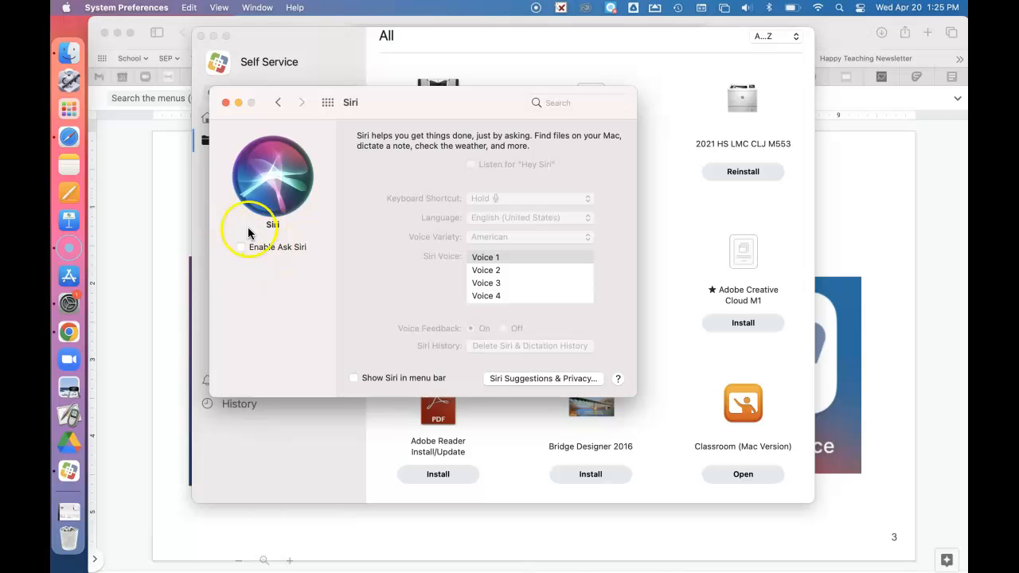
# Step: Turn off the automatic screen saver in the Desktop & Screen Saver preferences
pyautogui.click(277, 105)
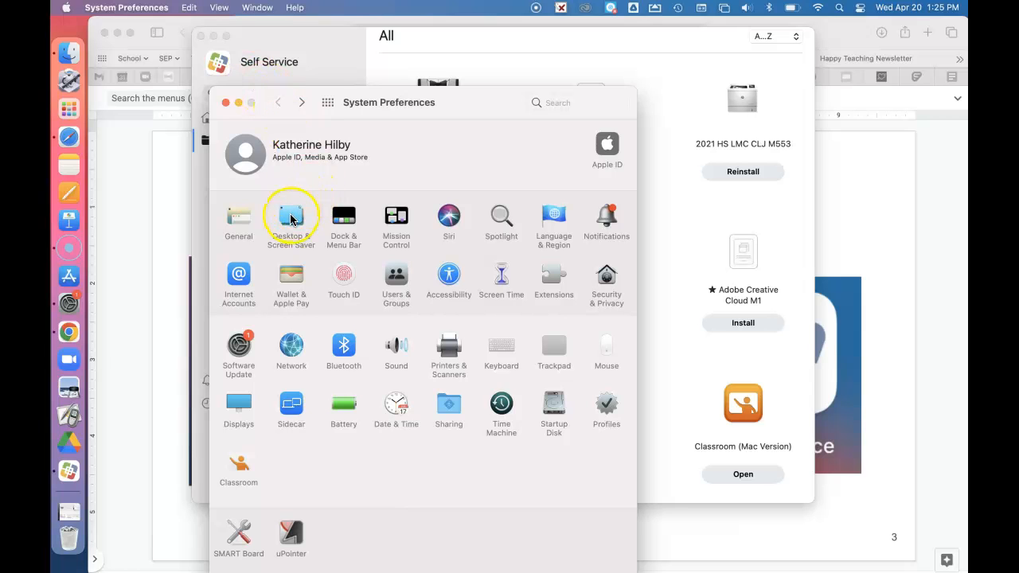
pyautogui.click(291, 220)
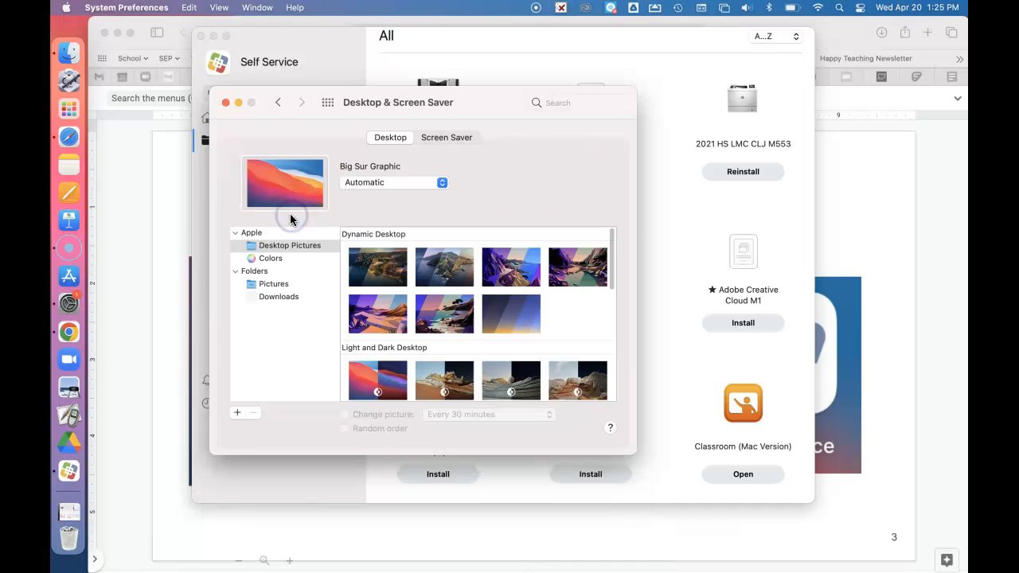
pyautogui.click(445, 138)
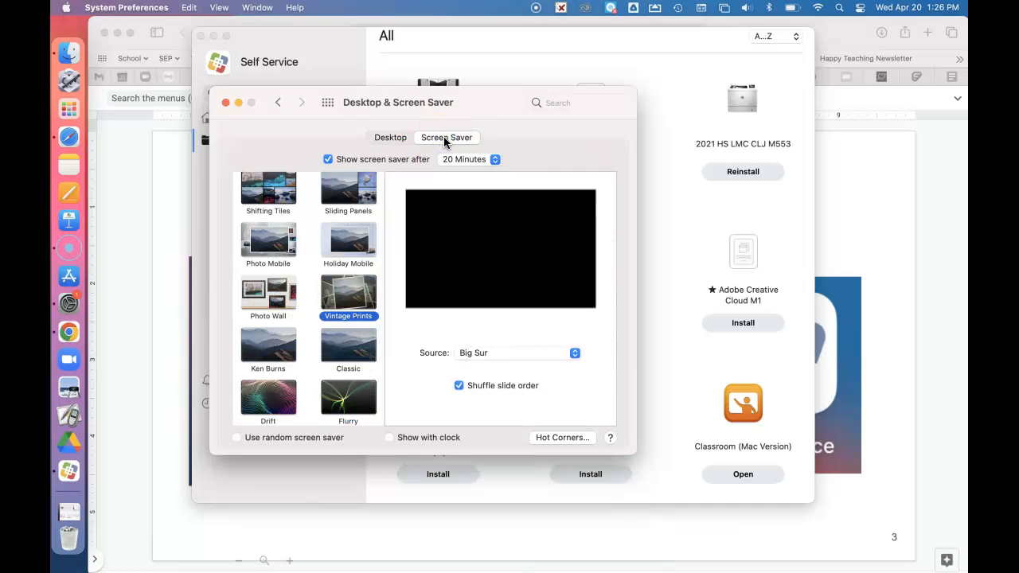
pyautogui.click(328, 159)
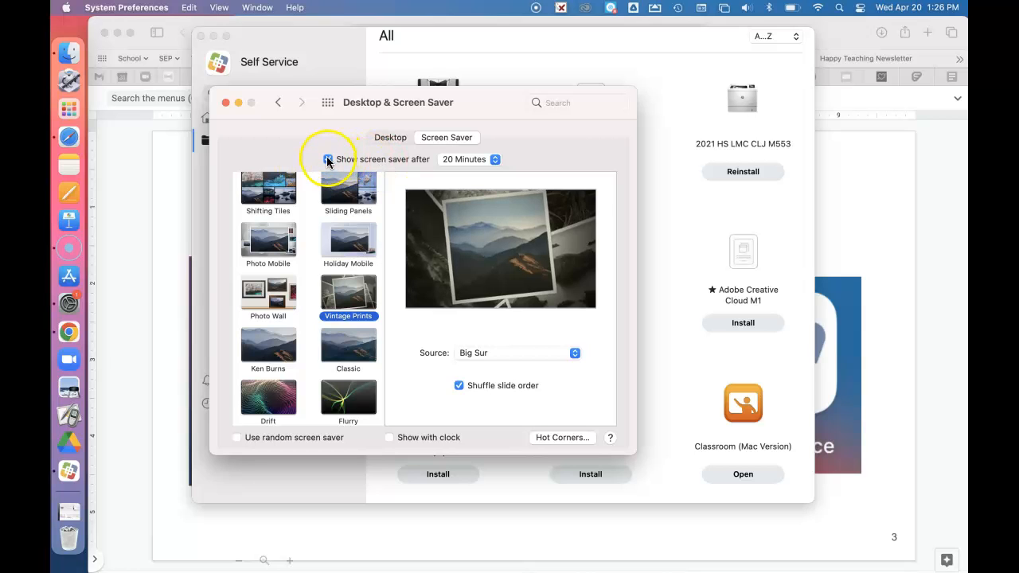
pyautogui.click(491, 159)
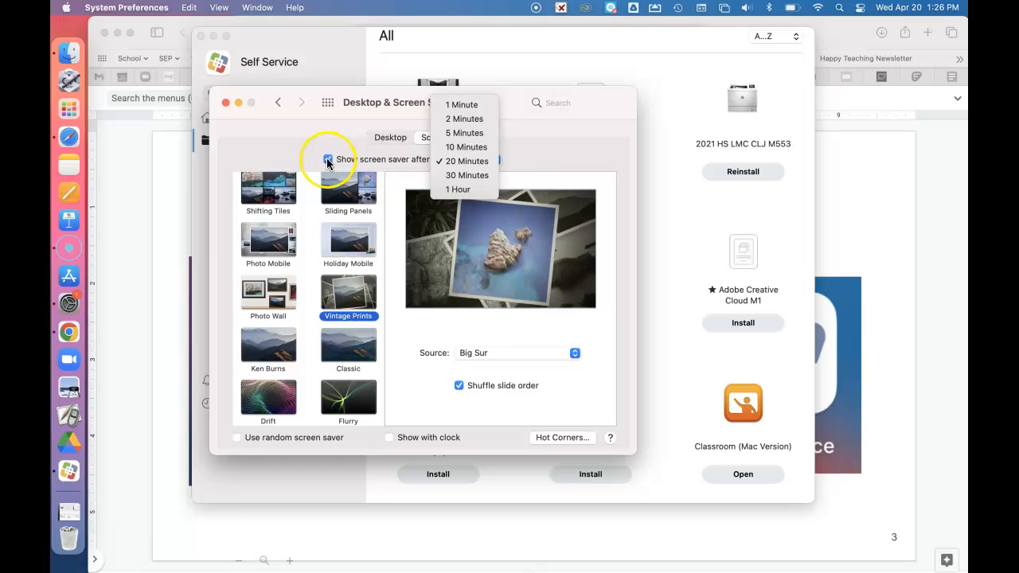
pyautogui.click(327, 159)
pyautogui.click(328, 160)
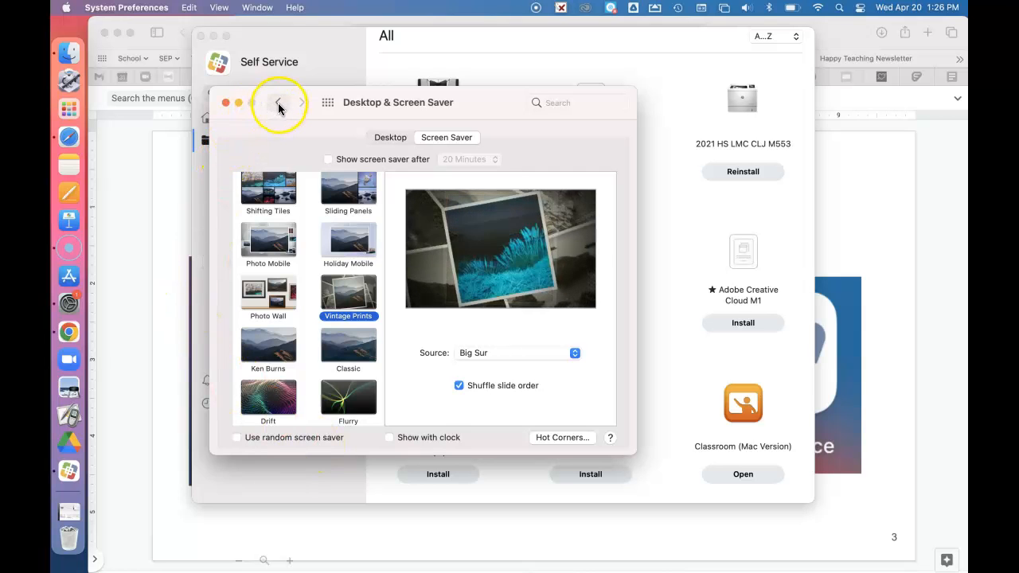
# Step: Check the on/off setting for Dictation in the Keyboard preferences
pyautogui.click(276, 106)
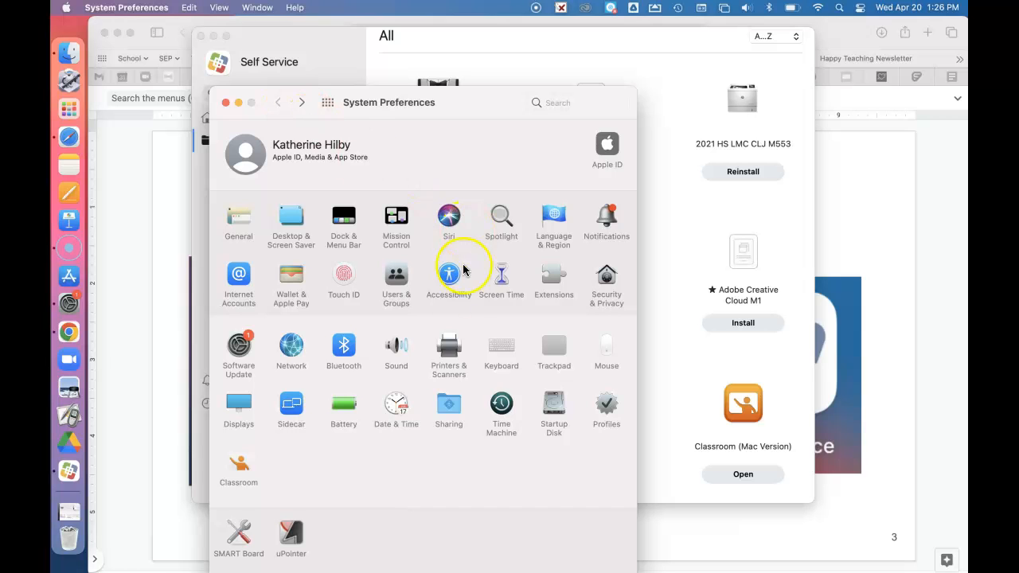
pyautogui.click(504, 354)
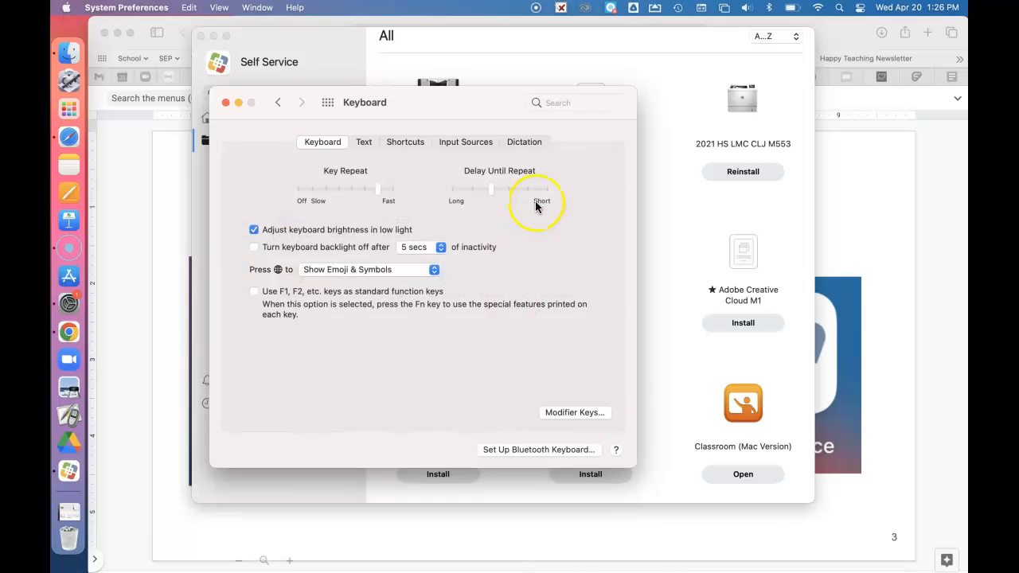
pyautogui.click(528, 143)
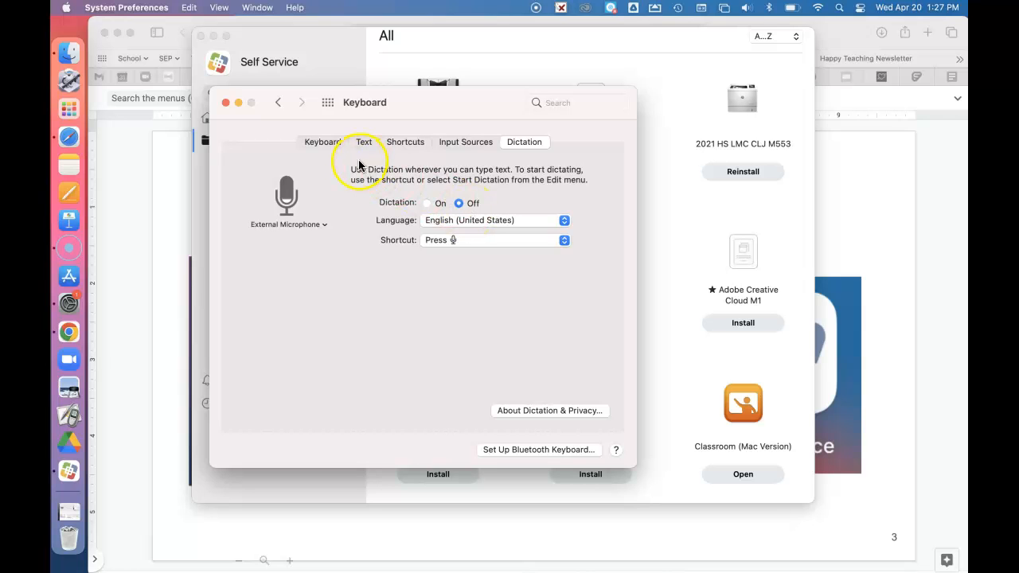
# Step: Schedule Do Not Disturb in the Notifications preferences from 7:30 AM to 3:30 PM
pyautogui.click(281, 105)
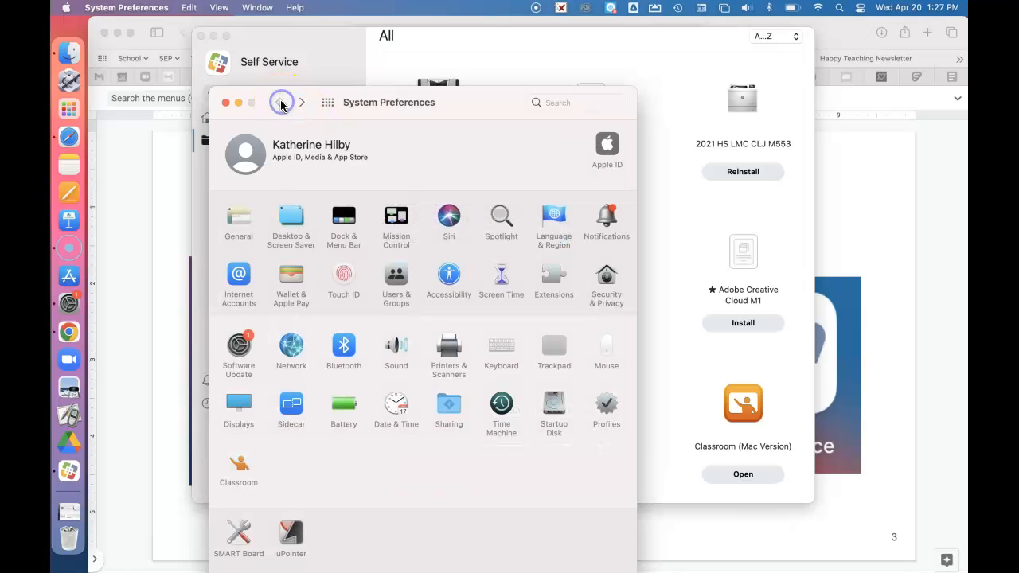
pyautogui.click(604, 229)
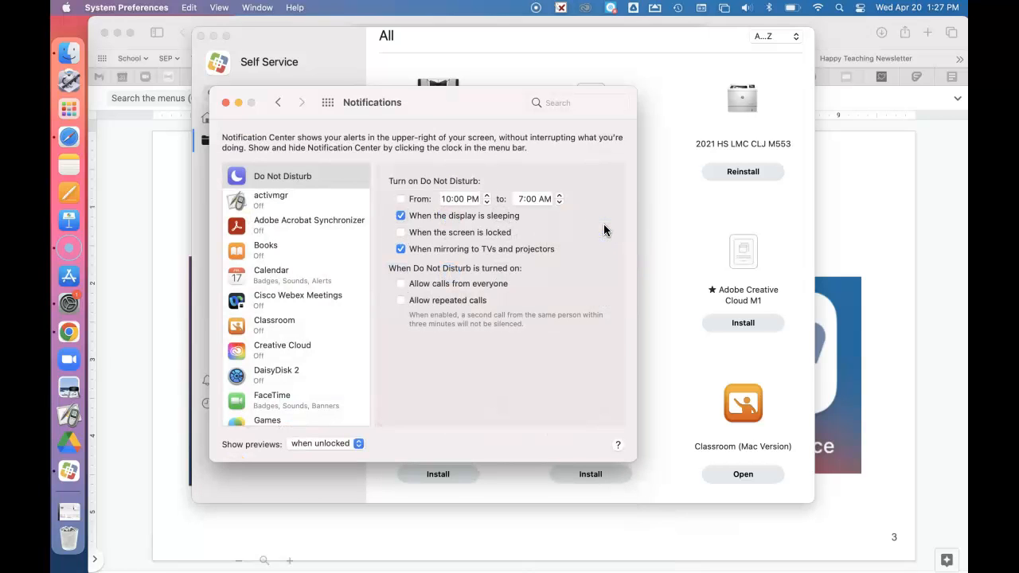
pyautogui.click(401, 200)
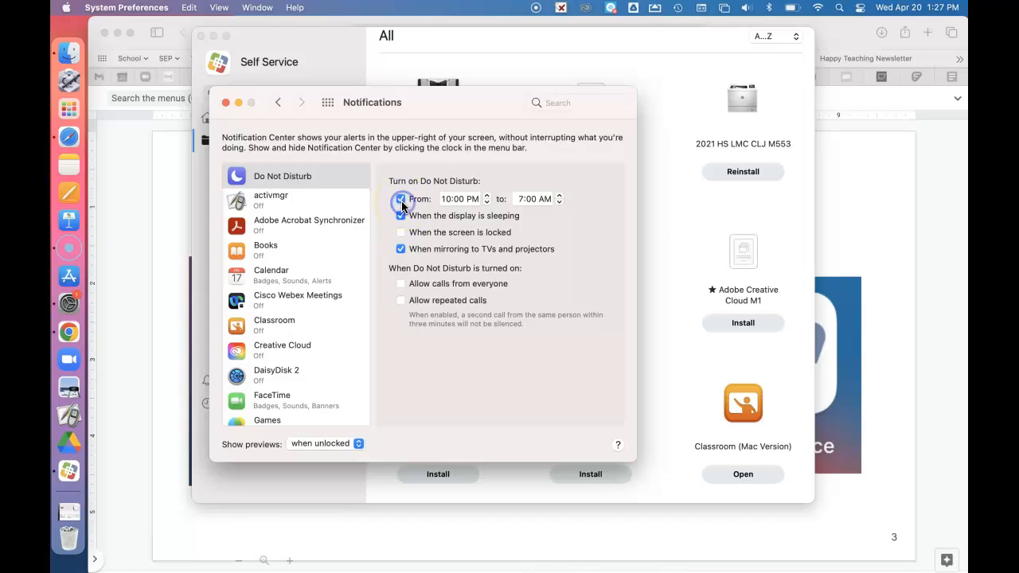
pyautogui.click(452, 205)
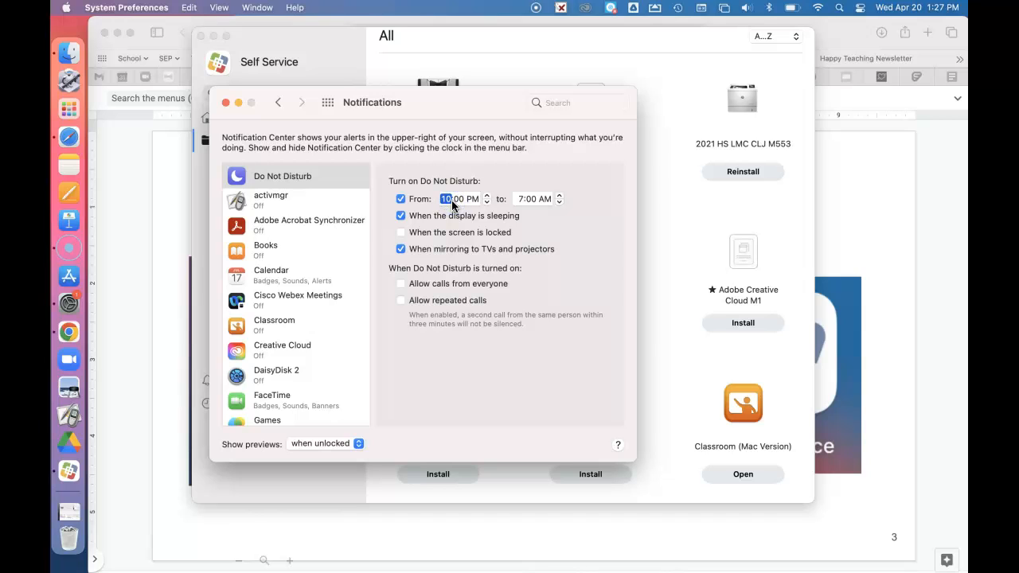
pyautogui.press('Tab')
pyautogui.press('Tab')
pyautogui.press('Tab')
pyautogui.press('Tab')
pyautogui.press('Tab')
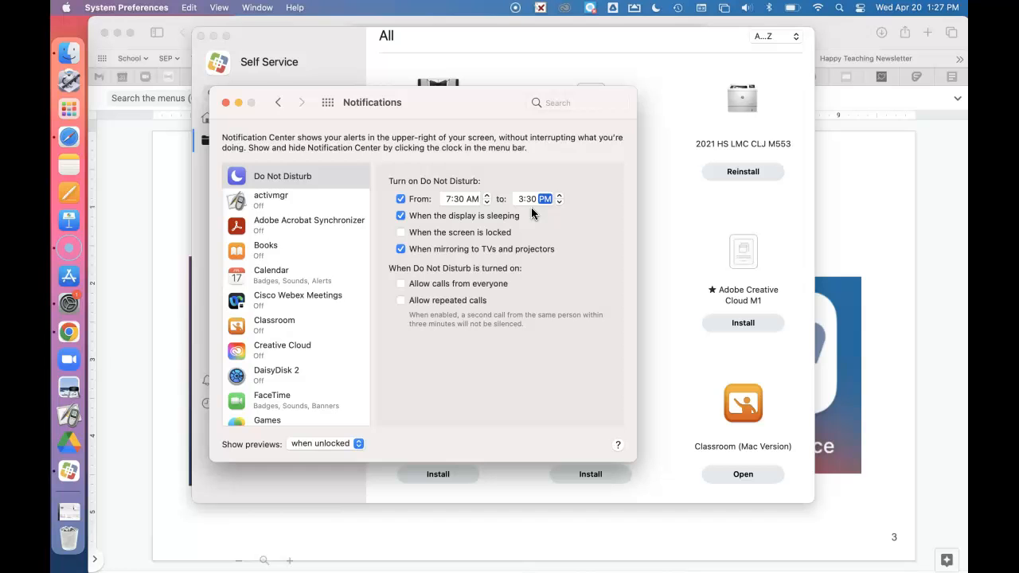
# Step: Set the display to turn off after 1 hr on battery power in the Battery preferences
pyautogui.click(278, 103)
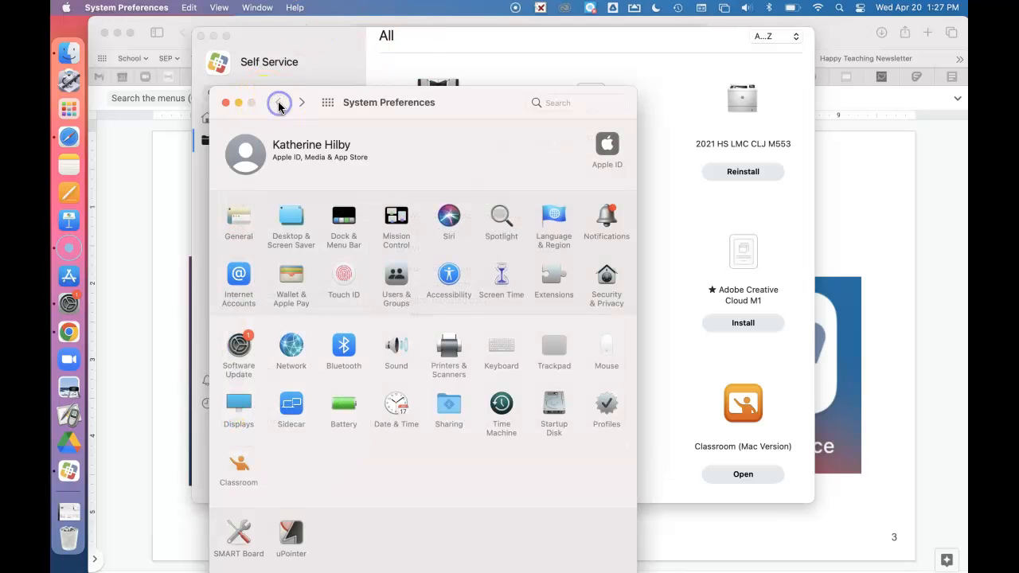
pyautogui.click(343, 405)
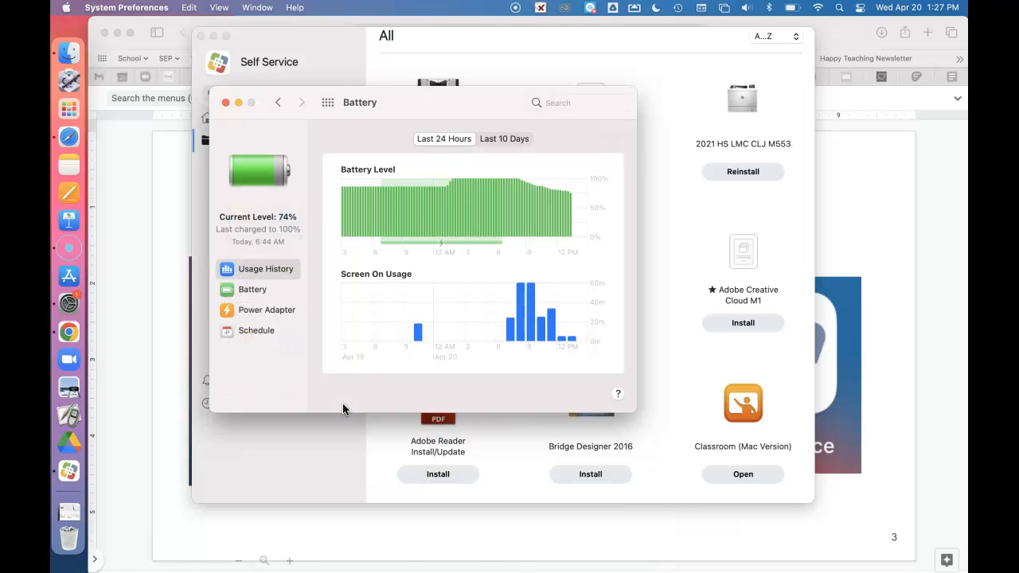
pyautogui.click(255, 293)
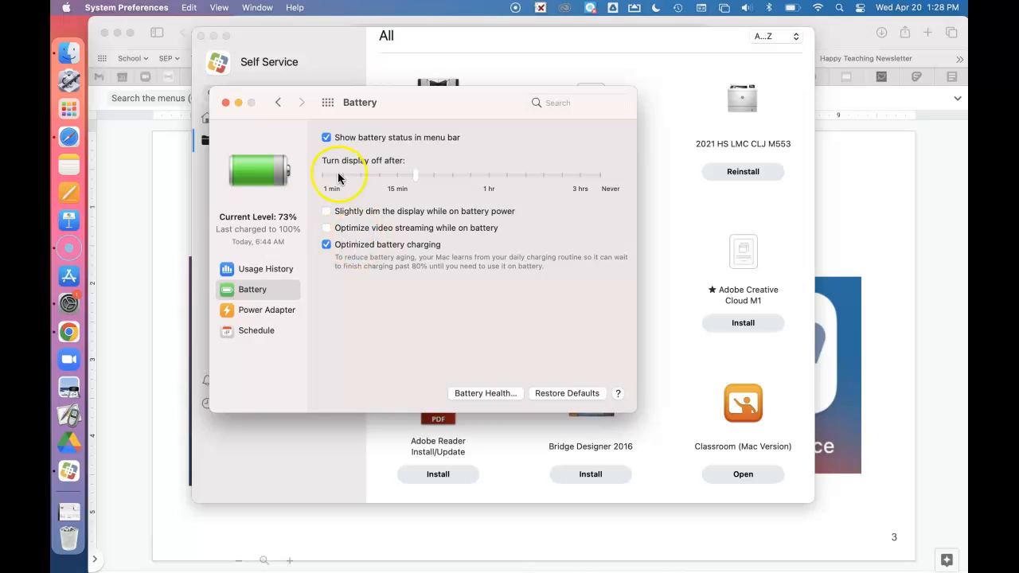
pyautogui.moveTo(417, 181)
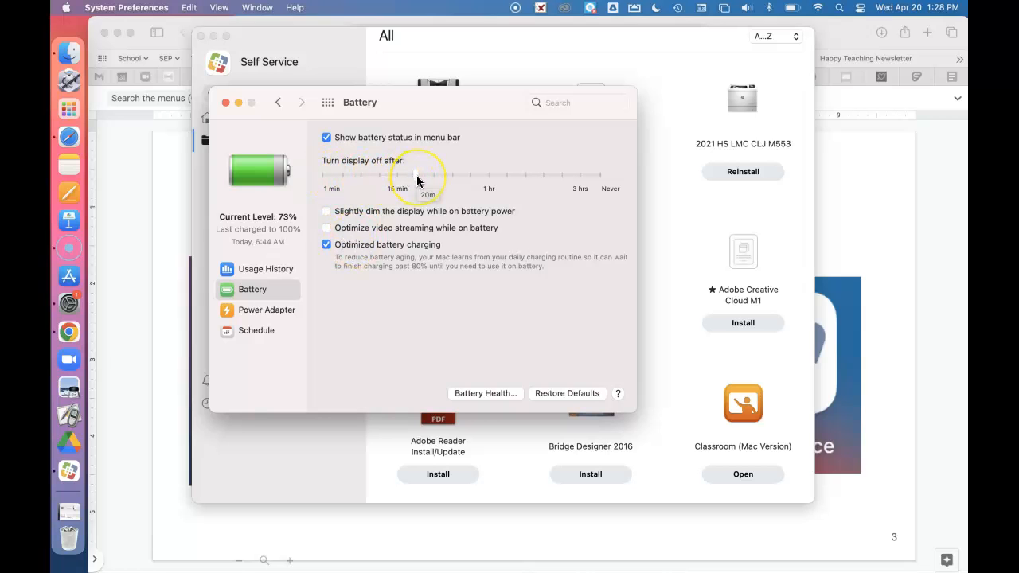
pyautogui.click(489, 184)
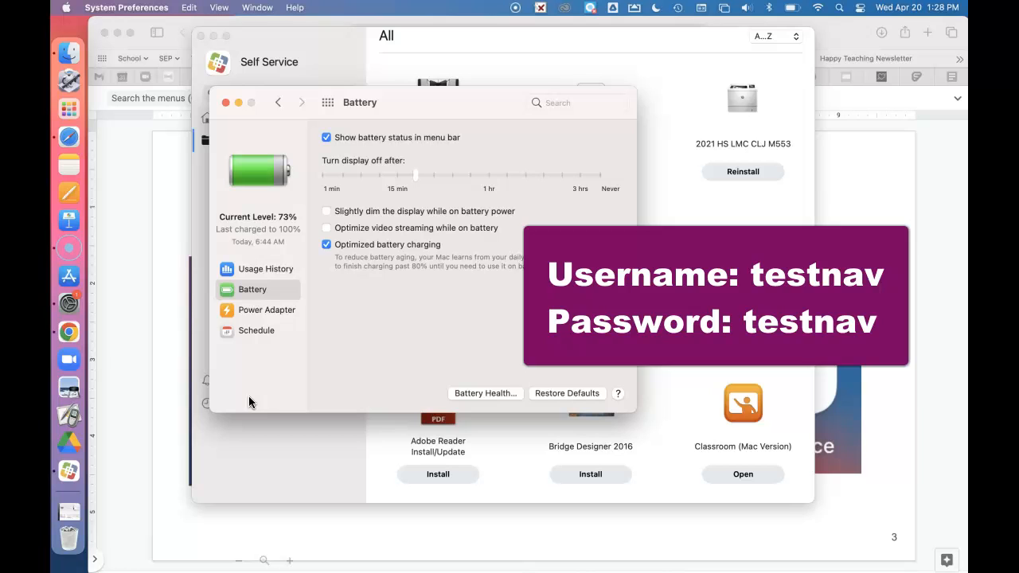
pyautogui.click(489, 182)
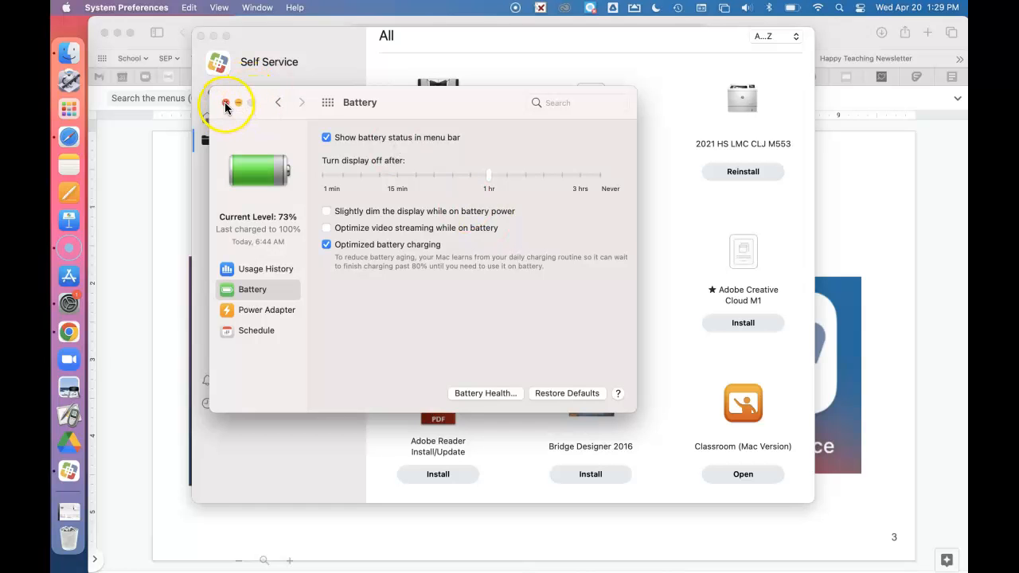
# Step: Clear the desktop by closing the System Preferences and Self Service windows and minimizing the Safari window
pyautogui.click(225, 104)
pyautogui.click(199, 36)
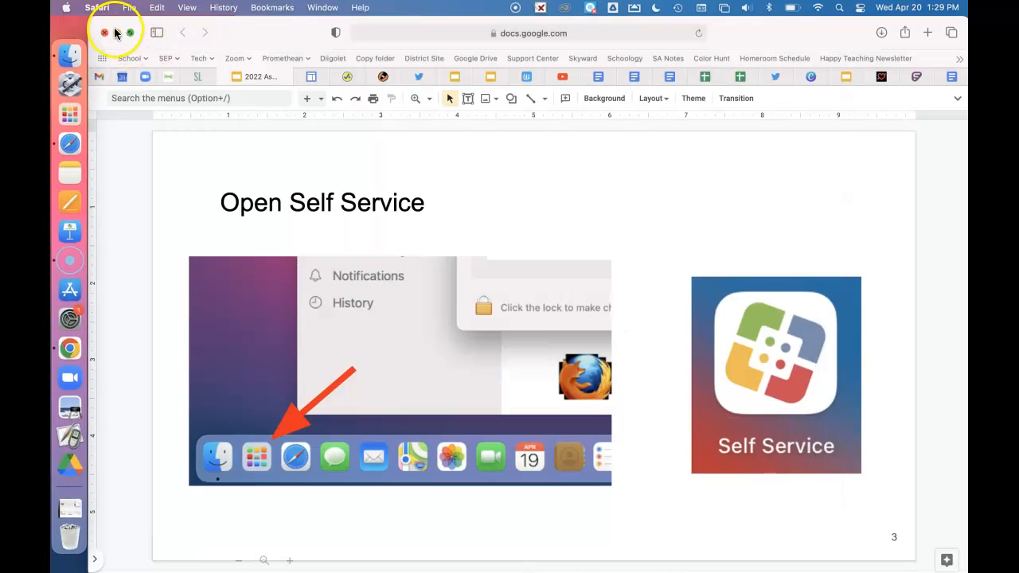
pyautogui.click(116, 34)
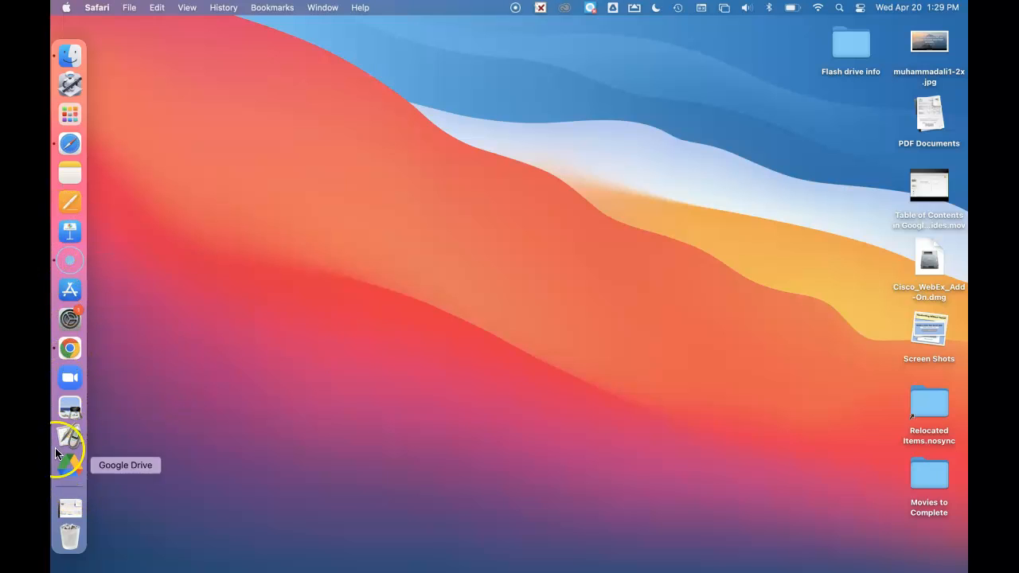
# Step: Launch TestNav from Launchpad and dismiss the Chromium notification banners
pyautogui.click(71, 115)
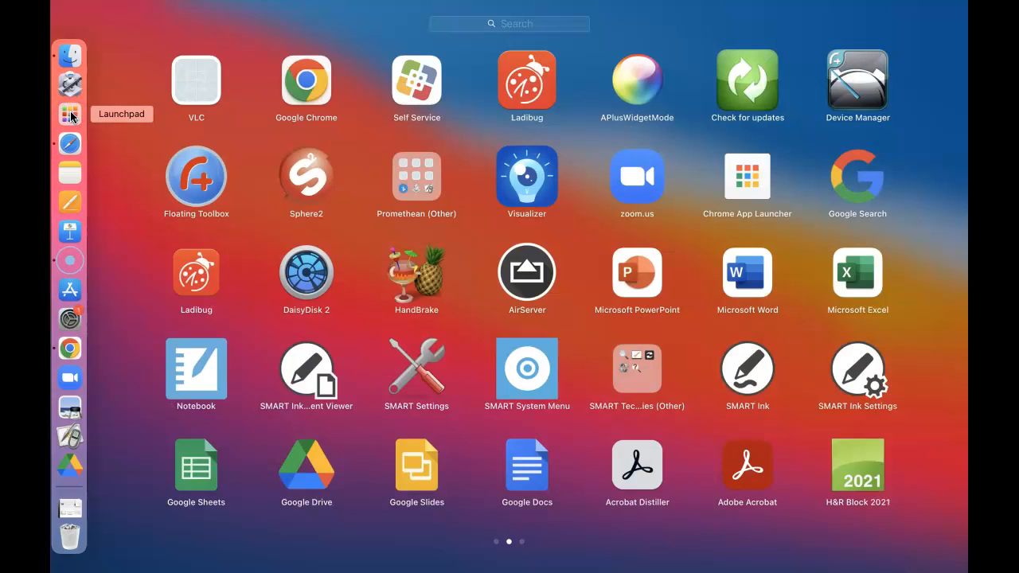
pyautogui.hscroll(5, 430, 309)
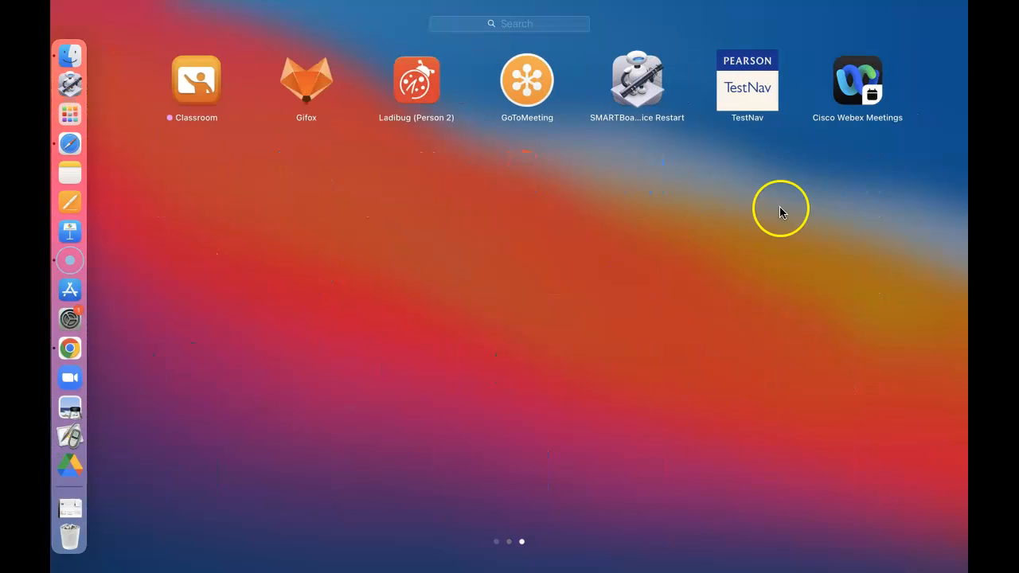
pyautogui.click(745, 94)
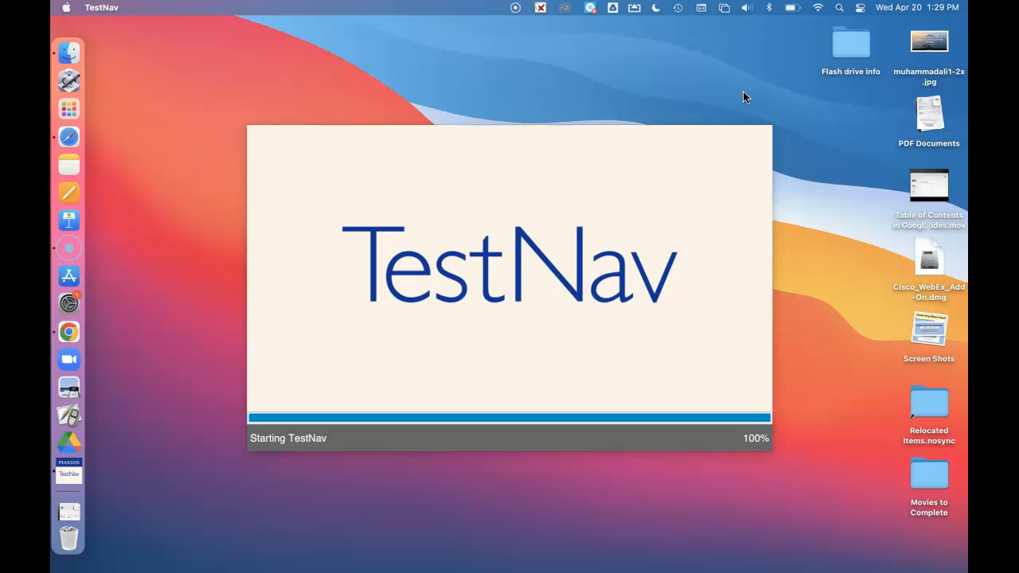
pyautogui.click(742, 28)
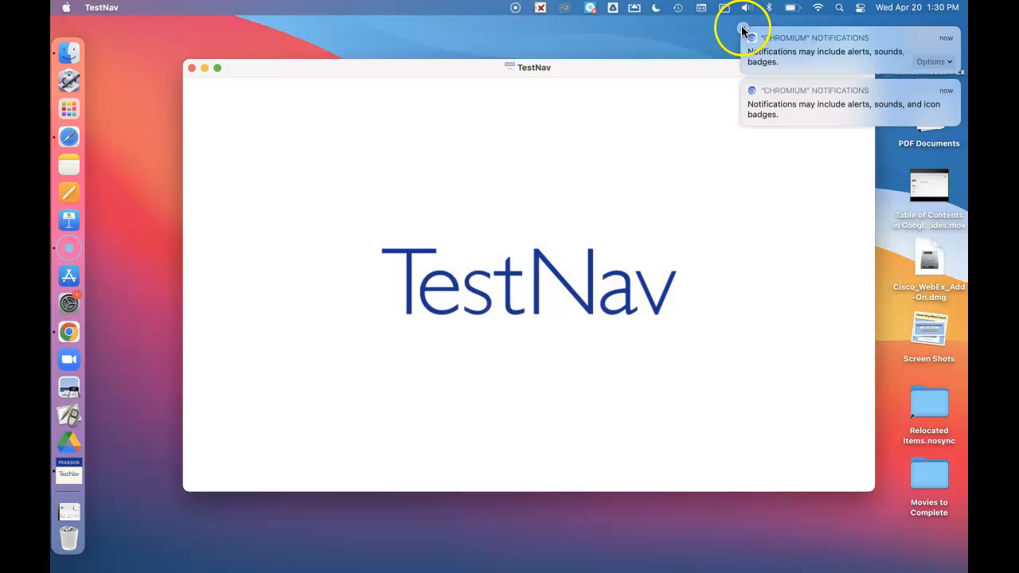
pyautogui.click(745, 32)
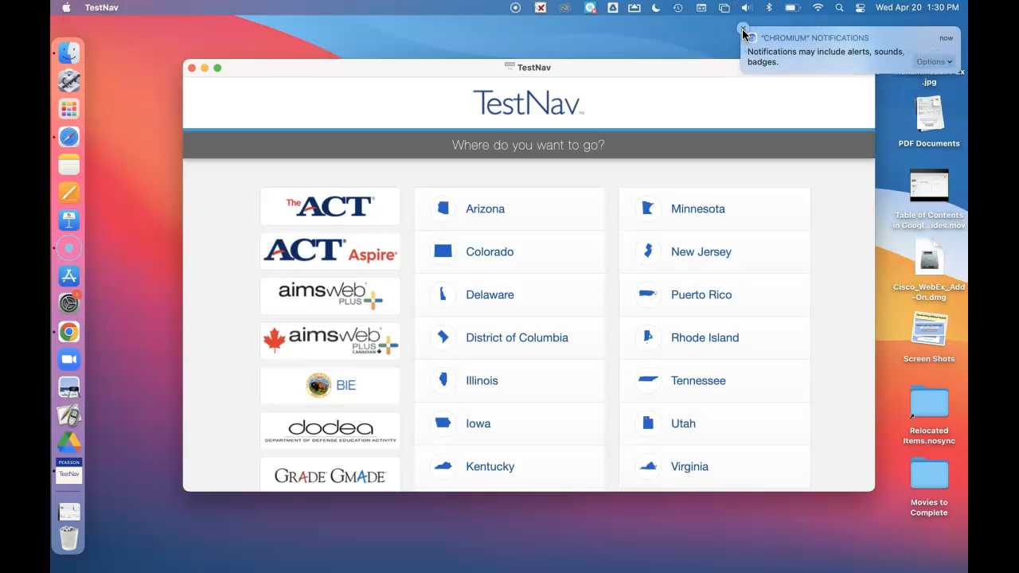
pyautogui.click(743, 31)
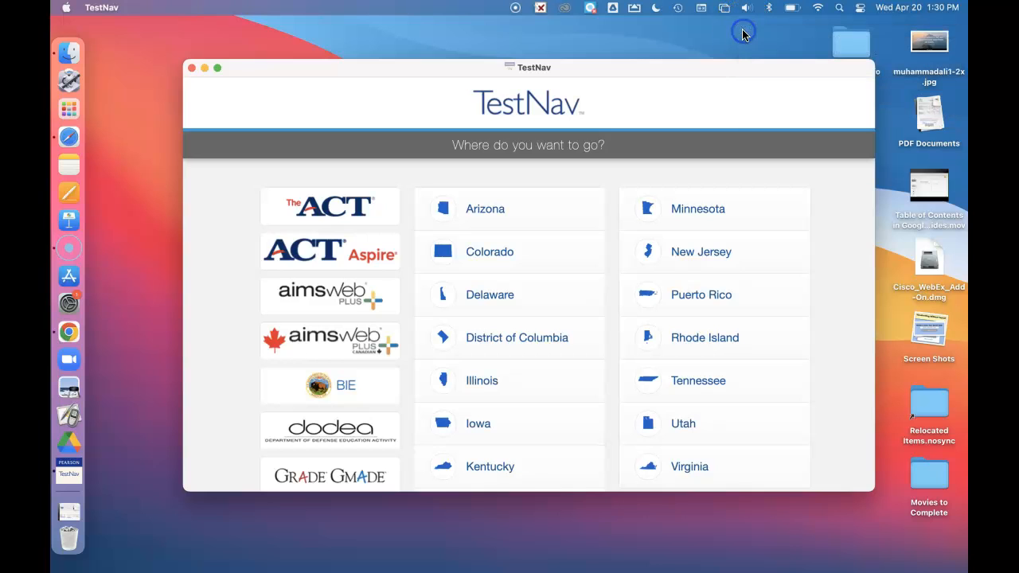
# Step: Choose ACT Aspire as the TestNav customer and run the default App Check without a configuration identifier
pyautogui.click(340, 256)
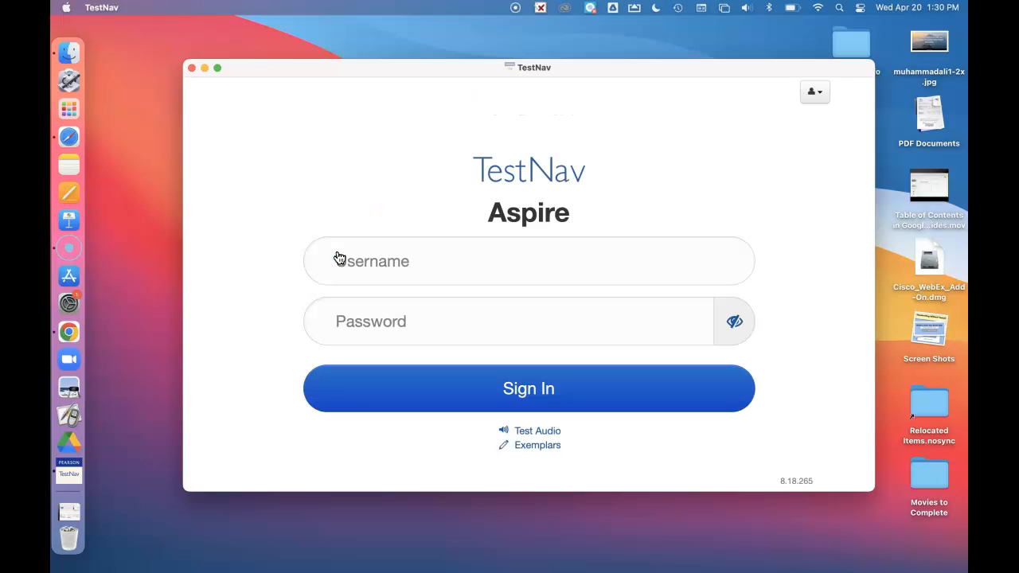
pyautogui.click(822, 95)
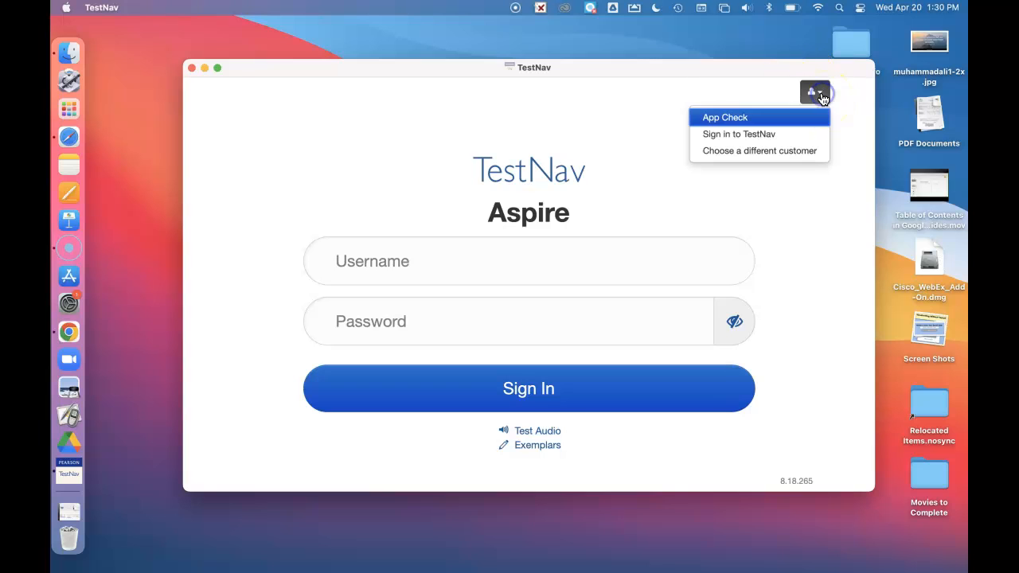
pyautogui.click(722, 120)
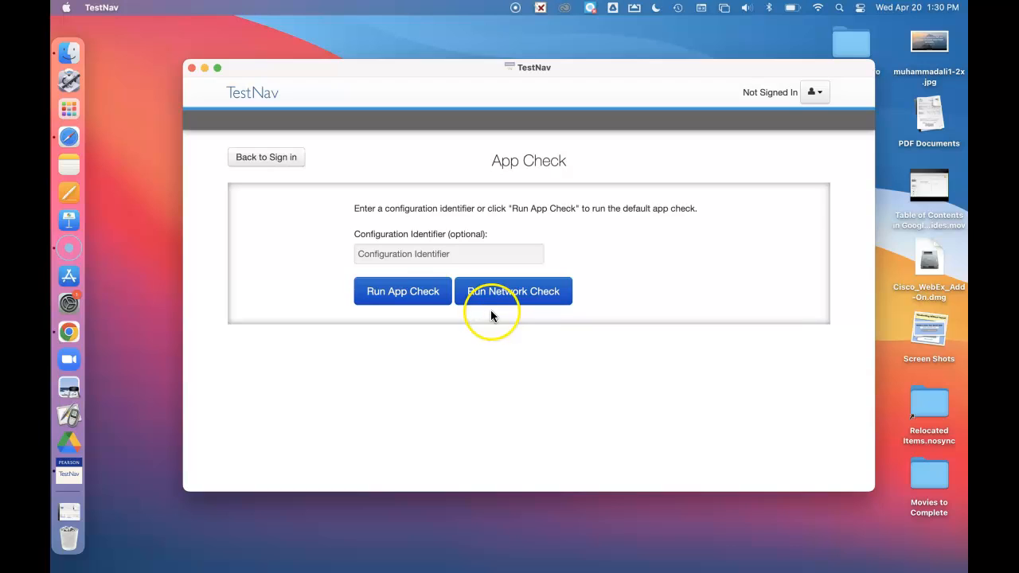
pyautogui.click(419, 298)
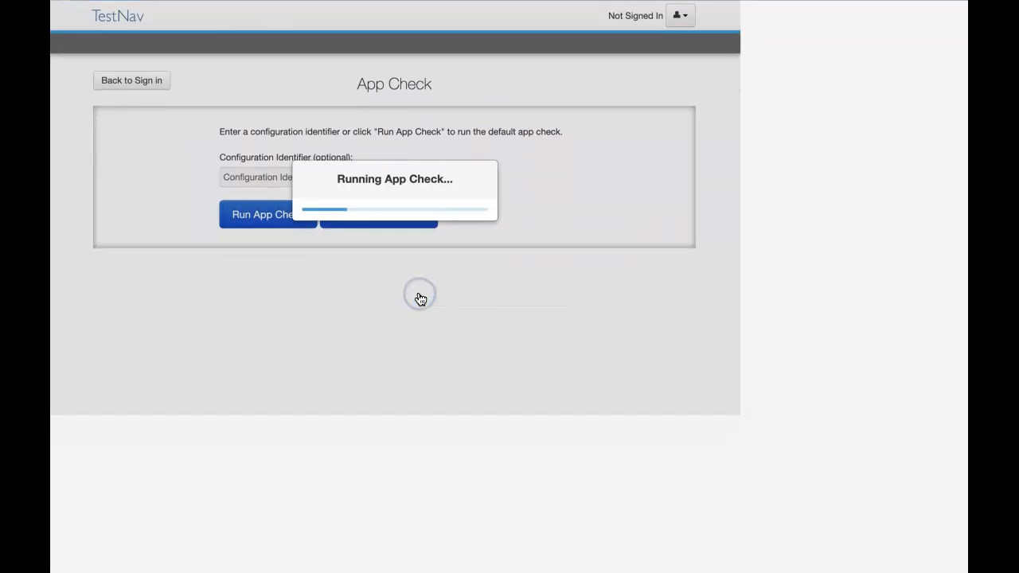